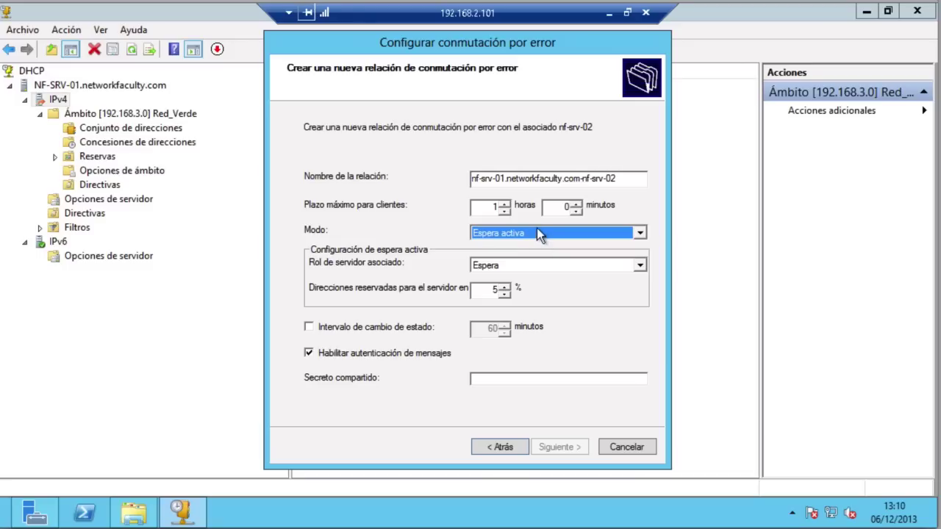
# Switch the failover mode between Equilibrio de carga and Espera activa, and examine the role options for the partner server.
pyautogui.click(524, 248)
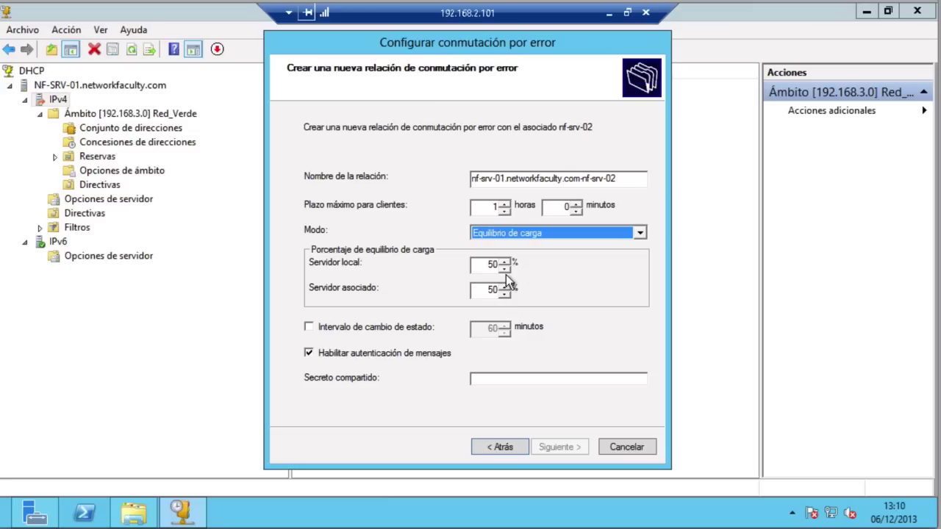
pyautogui.click(535, 233)
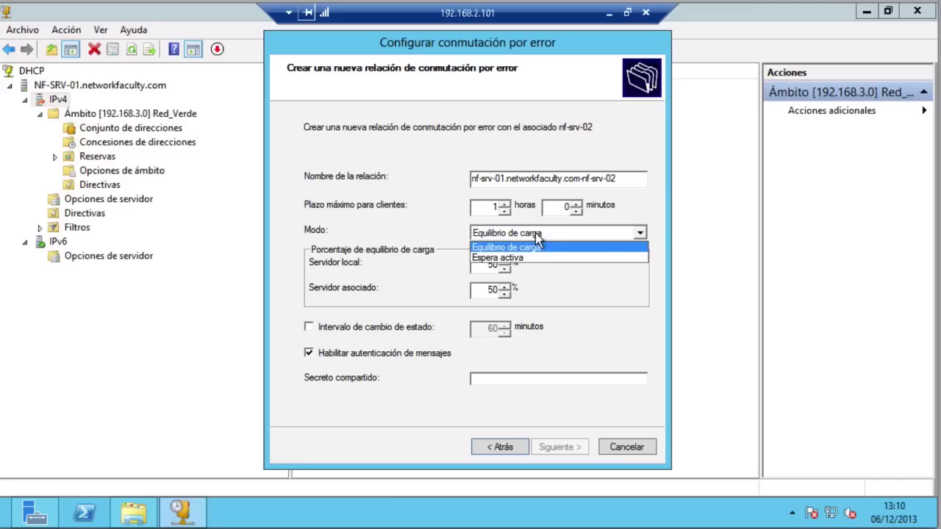
pyautogui.click(509, 259)
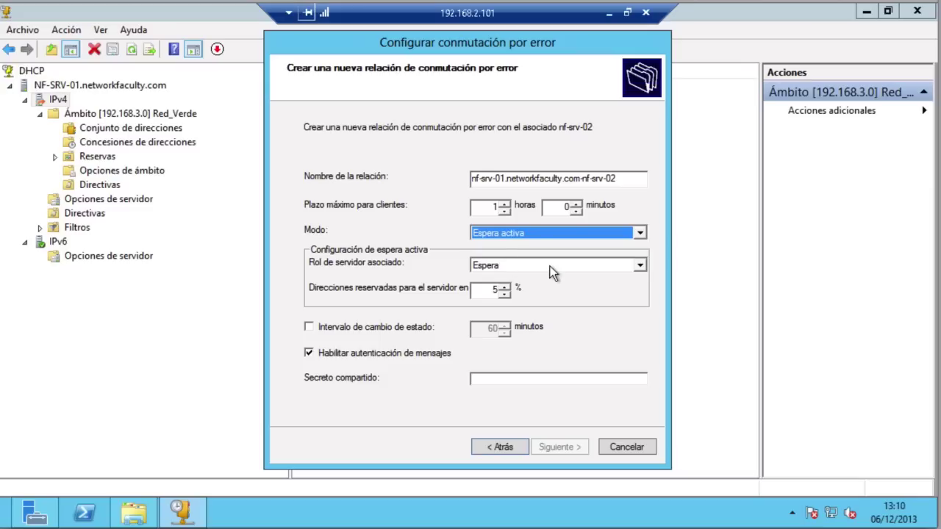
pyautogui.click(553, 273)
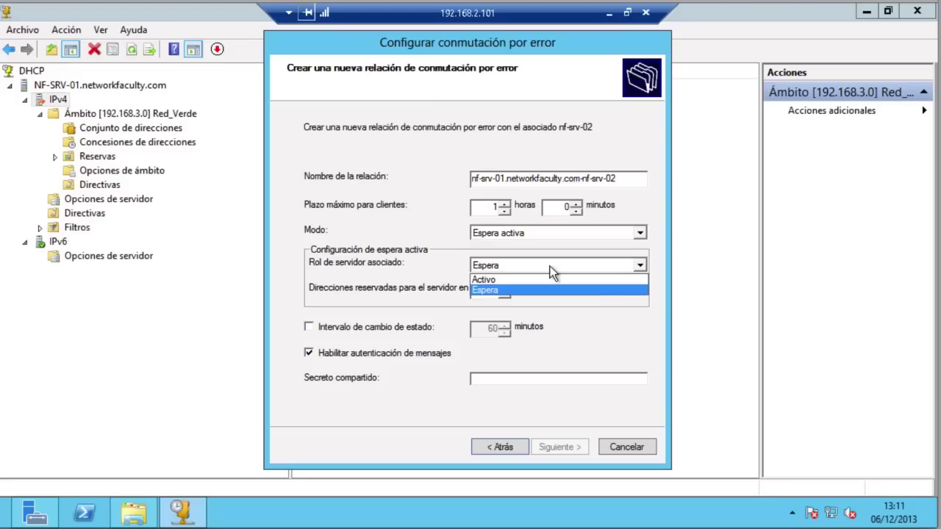
pyautogui.click(550, 266)
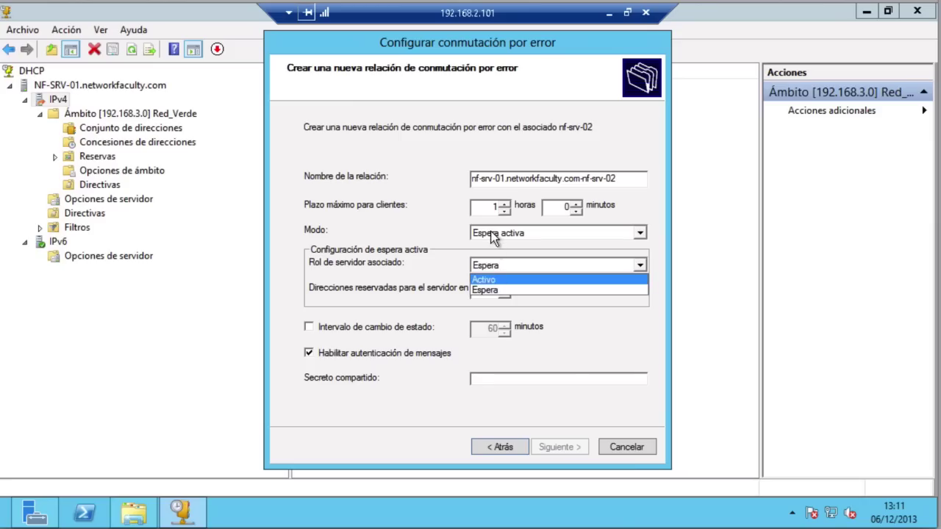
# Set the failover relationship's mode to Equilibrio de carga.
pyautogui.click(496, 233)
pyautogui.click(495, 234)
pyautogui.click(496, 257)
pyautogui.click(492, 235)
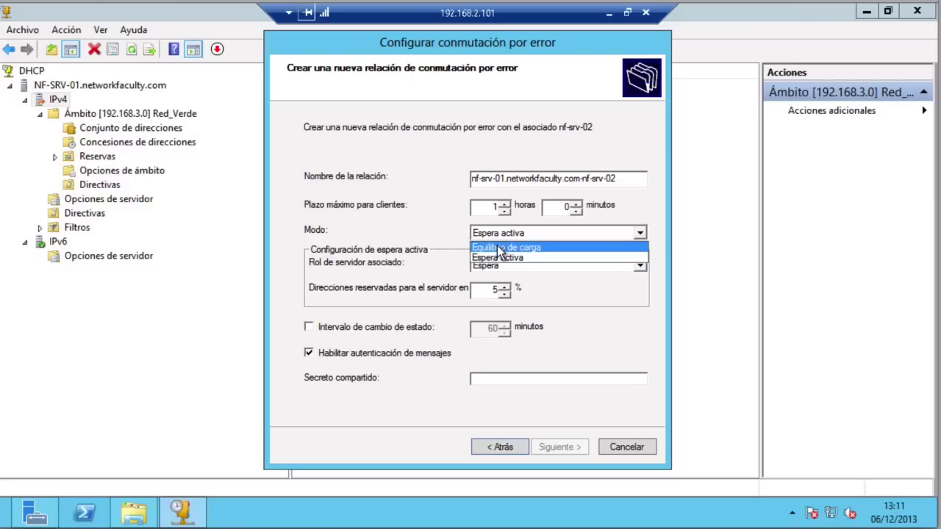
pyautogui.click(498, 248)
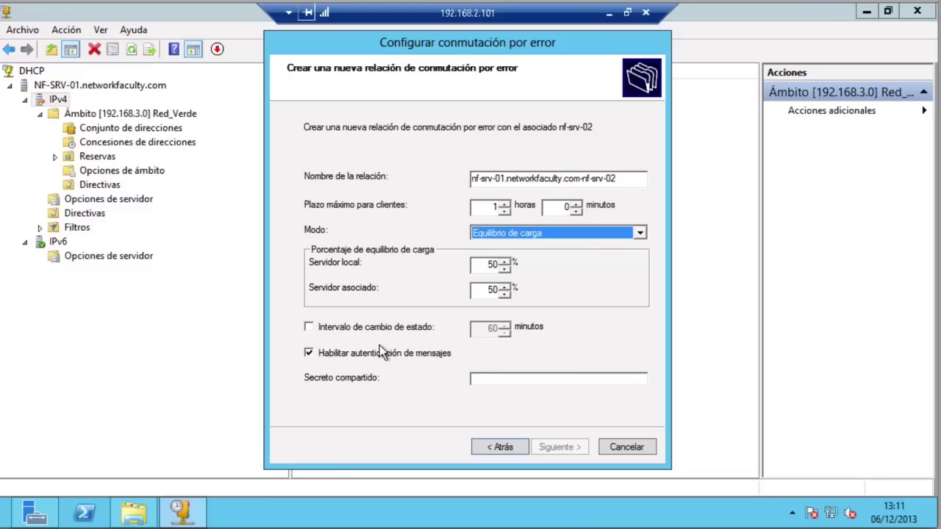
# Try enabling the state switchover interval (Intervalo de cambio de estado), and turn it off again.
pyautogui.click(326, 327)
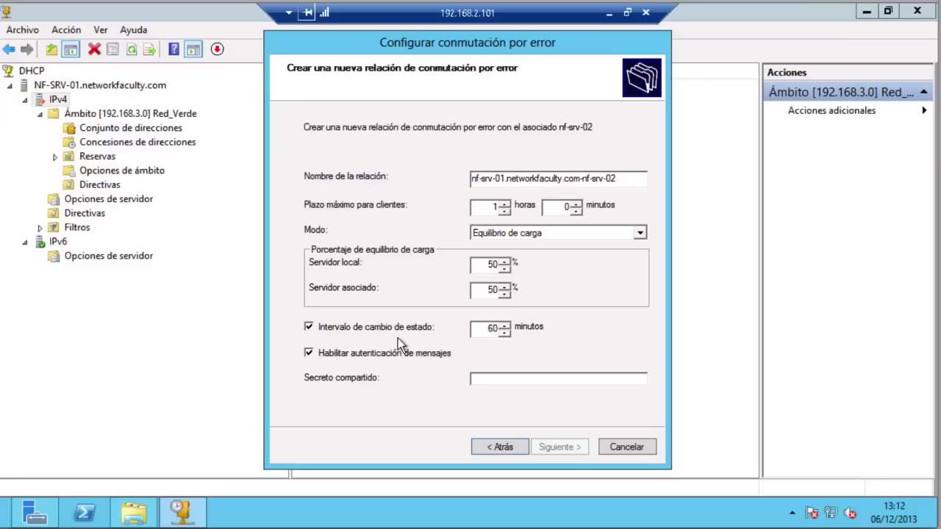
pyautogui.click(378, 333)
pyautogui.click(377, 333)
pyautogui.click(352, 328)
# Enter the shared secret, complete the failover configuration with nf-srv-02 and close its progress log.
pyautogui.write('*******')
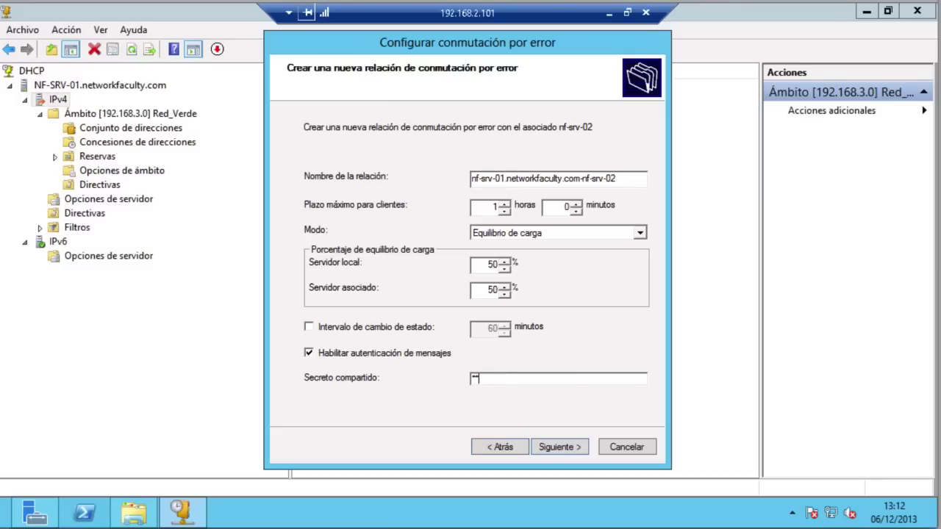
pyautogui.click(560, 447)
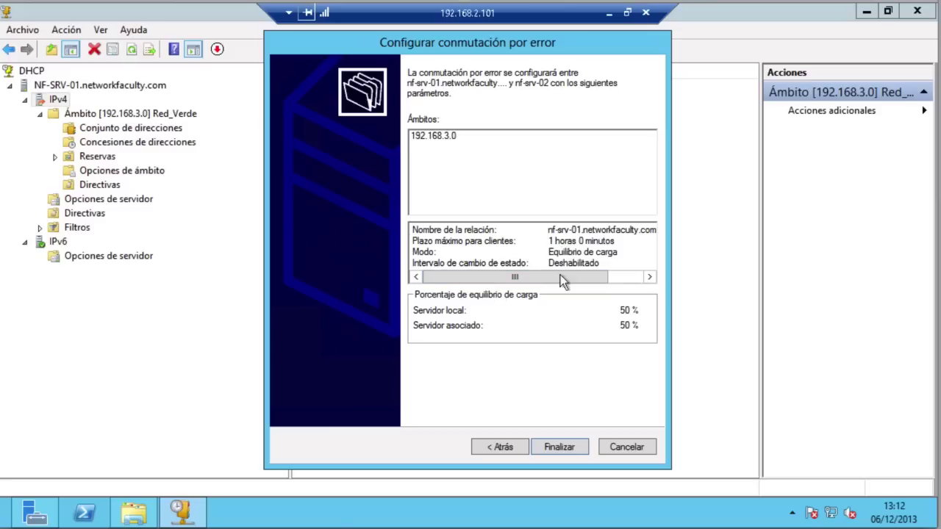
pyautogui.click(547, 448)
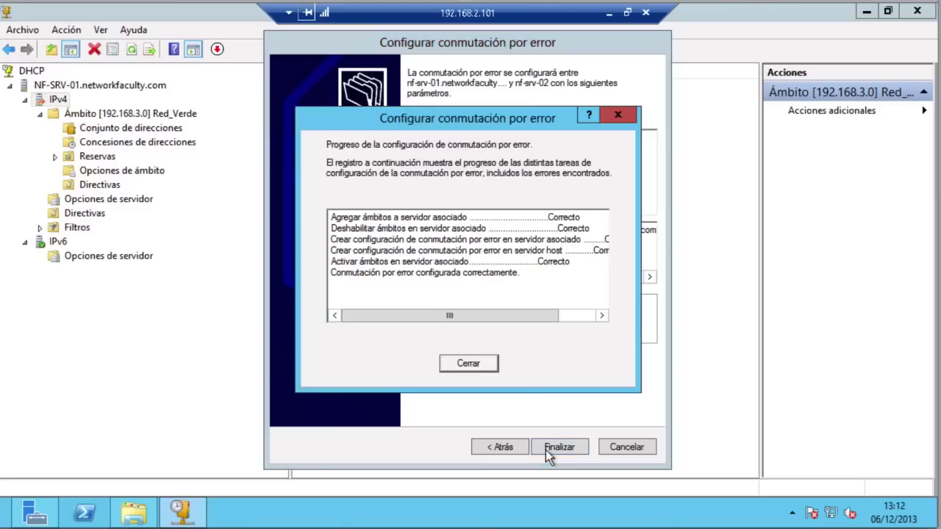
pyautogui.moveTo(505, 315); pyautogui.dragTo(582, 318)
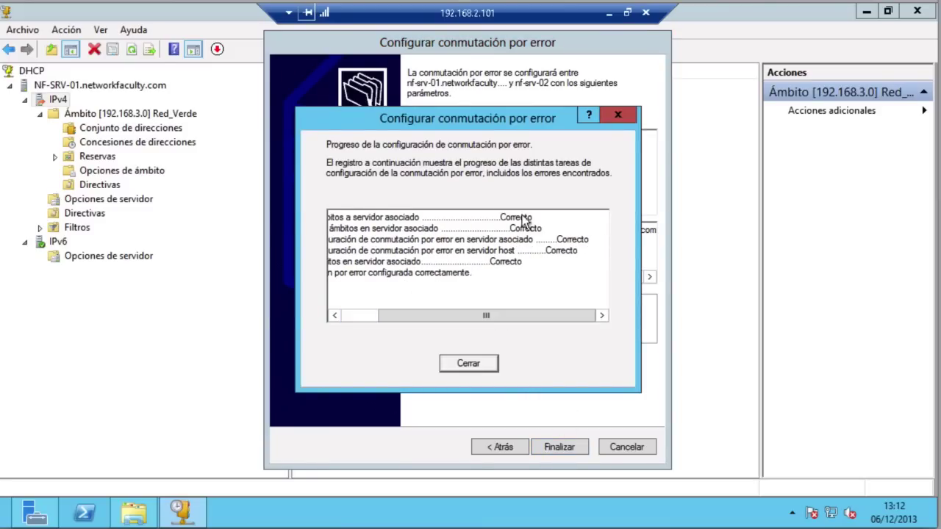
pyautogui.moveTo(412, 310); pyautogui.dragTo(343, 314)
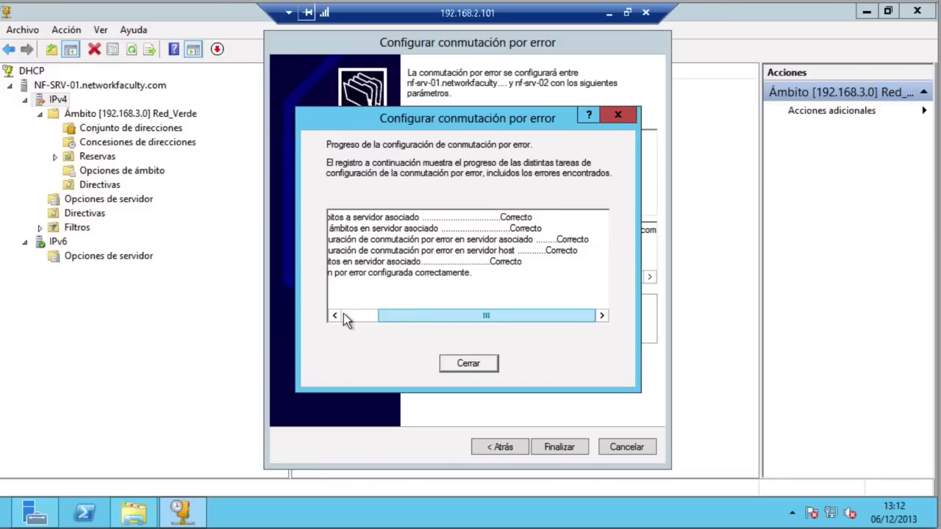
pyautogui.click(458, 361)
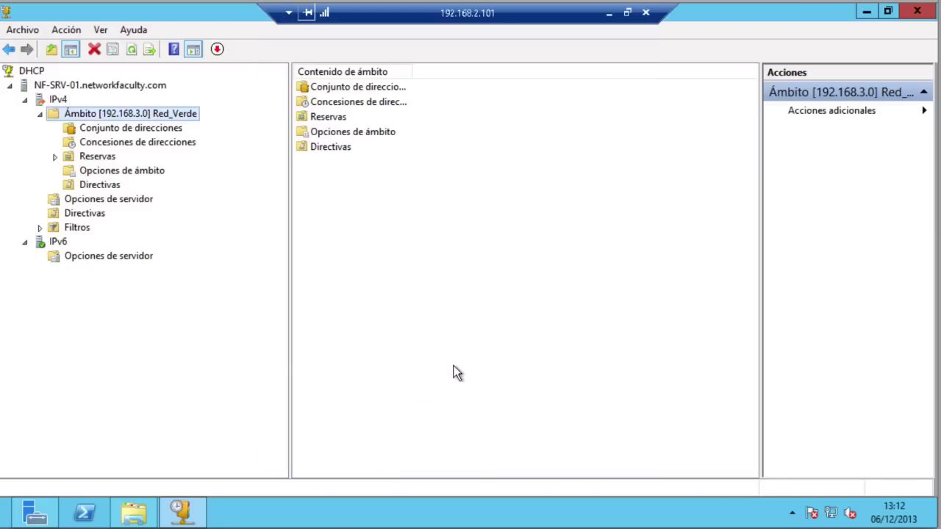
# Show the IPv4 scope list with the actions pane hidden and the columns resized to fit the full failover relationship name.
pyautogui.click(57, 99)
pyautogui.click(109, 116)
pyautogui.click(57, 99)
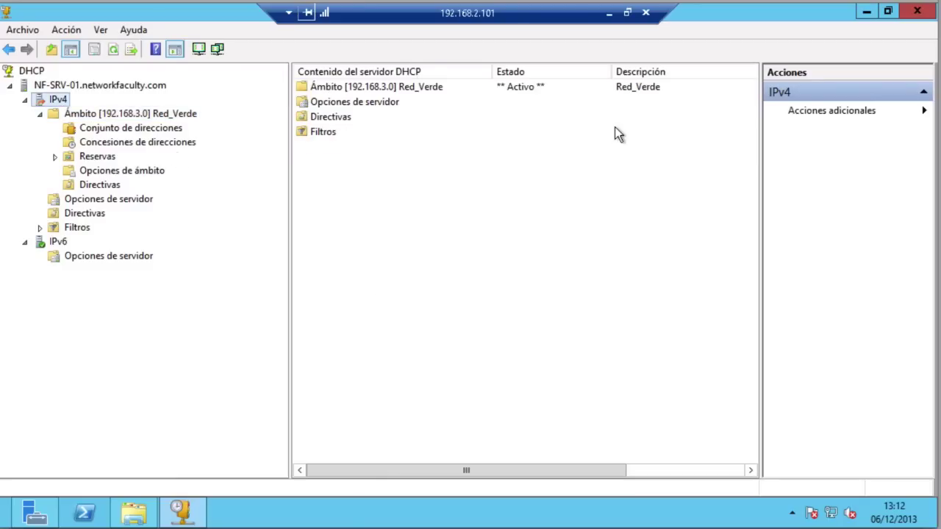
pyautogui.click(177, 51)
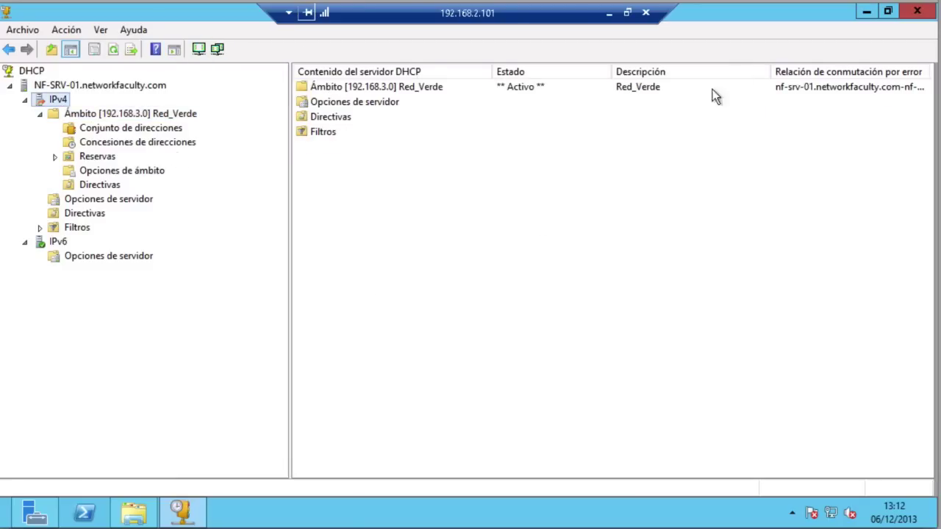
pyautogui.moveTo(771, 72); pyautogui.dragTo(686, 71)
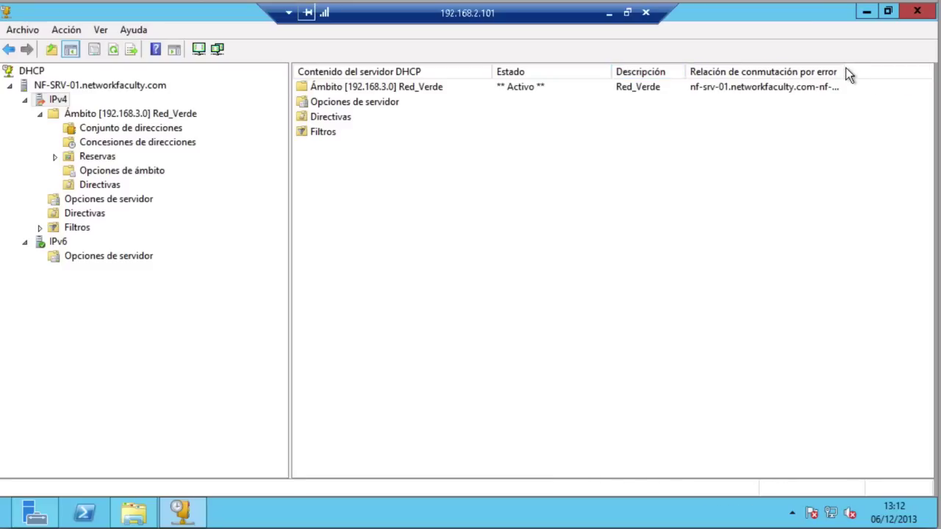
pyautogui.moveTo(844, 72); pyautogui.dragTo(909, 71)
# Examine the failover settings in the Red_Verde scope's properties and close them without changes.
pyautogui.rightClick(355, 87)
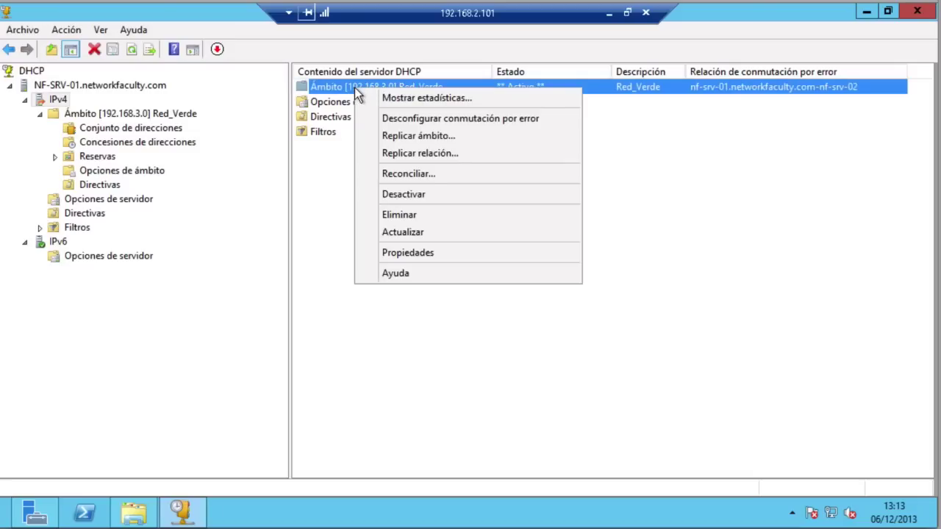
pyautogui.click(408, 252)
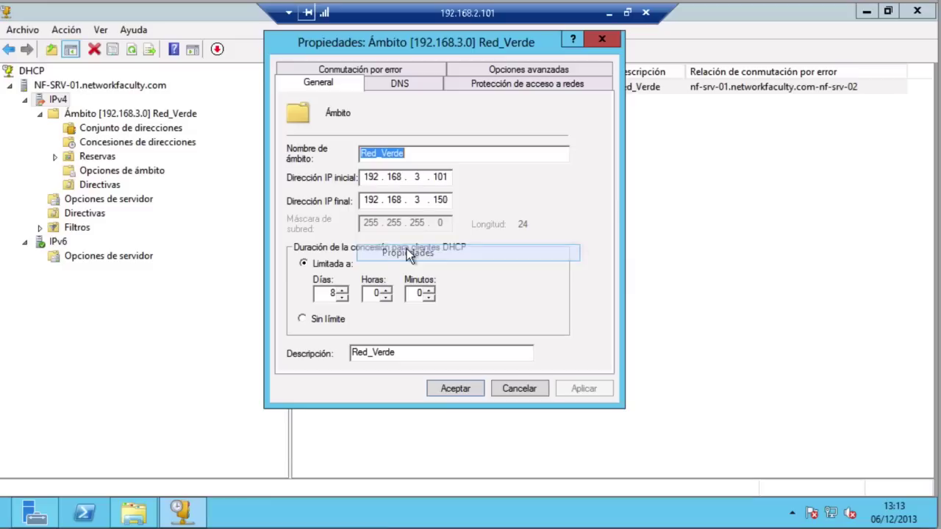
pyautogui.click(390, 69)
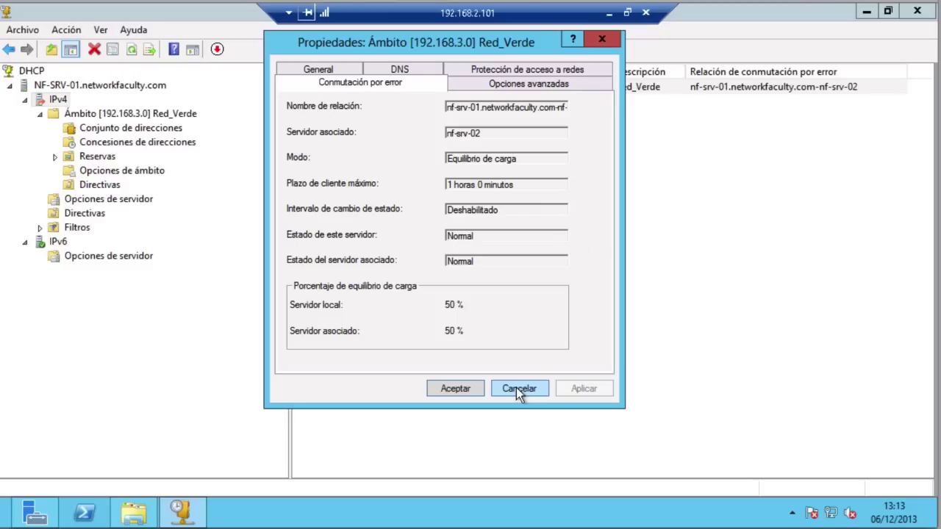
pyautogui.click(518, 390)
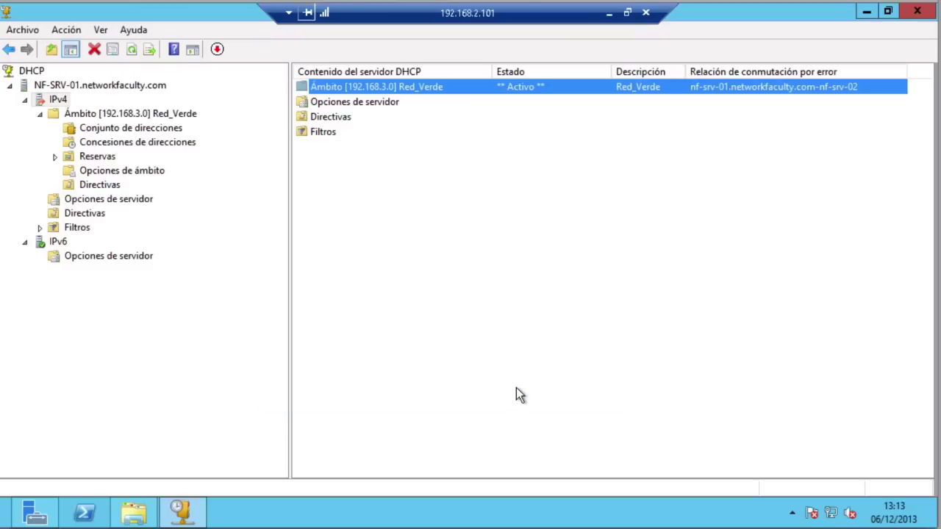
# Switch to the NF-SRV-02 DHCP console, refresh its IPv4 node and expand the Red_Verde scope.
pyautogui.click(609, 14)
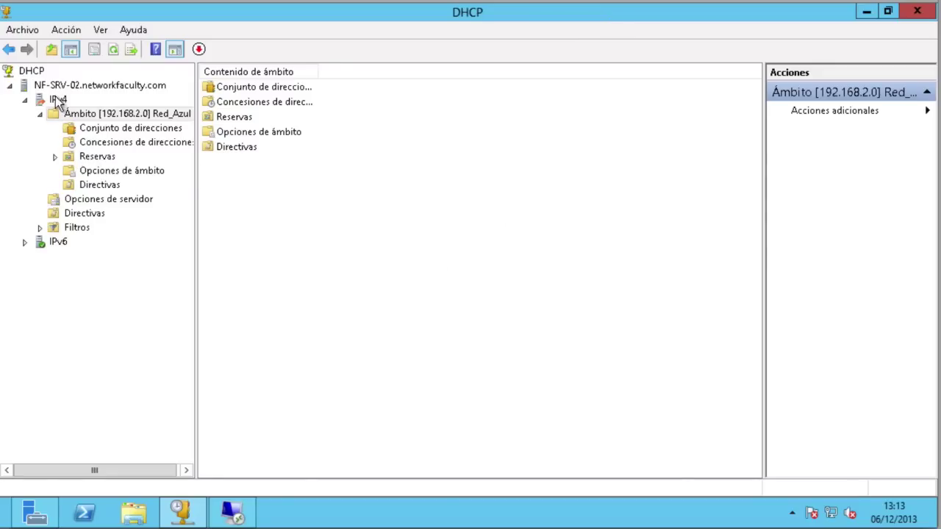
pyautogui.click(57, 99)
pyautogui.click(114, 49)
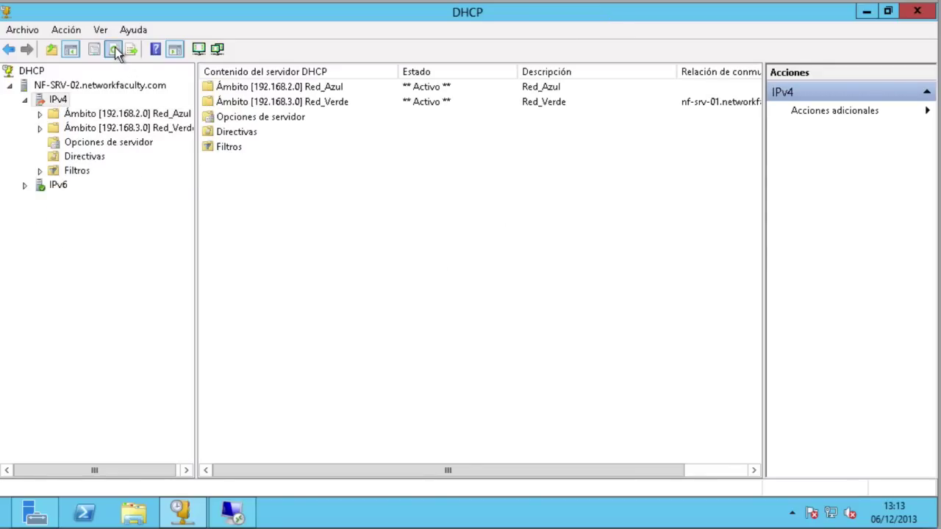
pyautogui.doubleClick(103, 128)
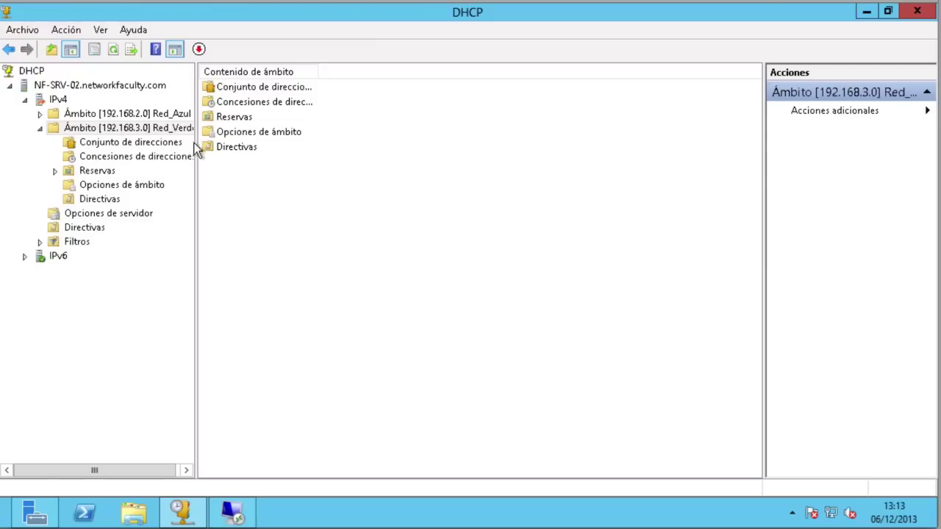
# List the IPv4 scopes on NF-SRV-02 with the actions pane hidden and check the failover relationship of Red_Azul and Red_Verde.
pyautogui.click(59, 101)
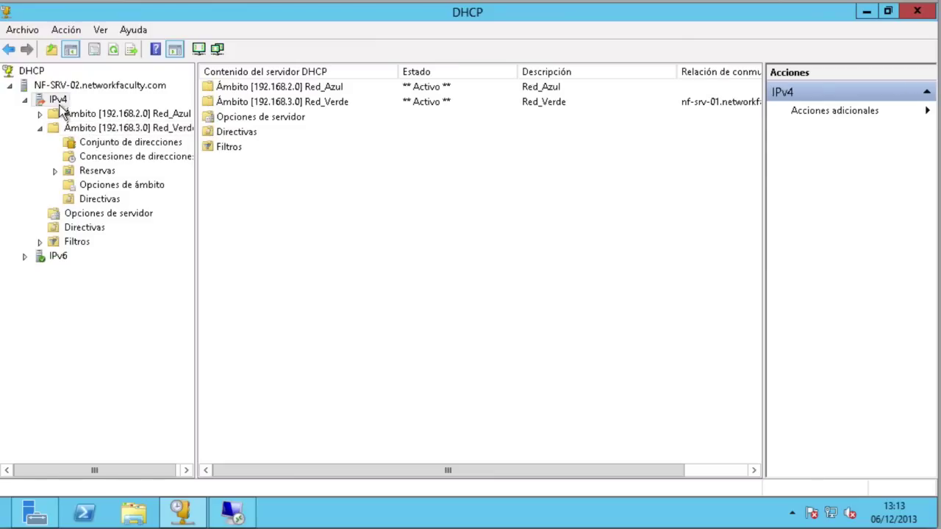
pyautogui.click(170, 53)
pyautogui.click(728, 89)
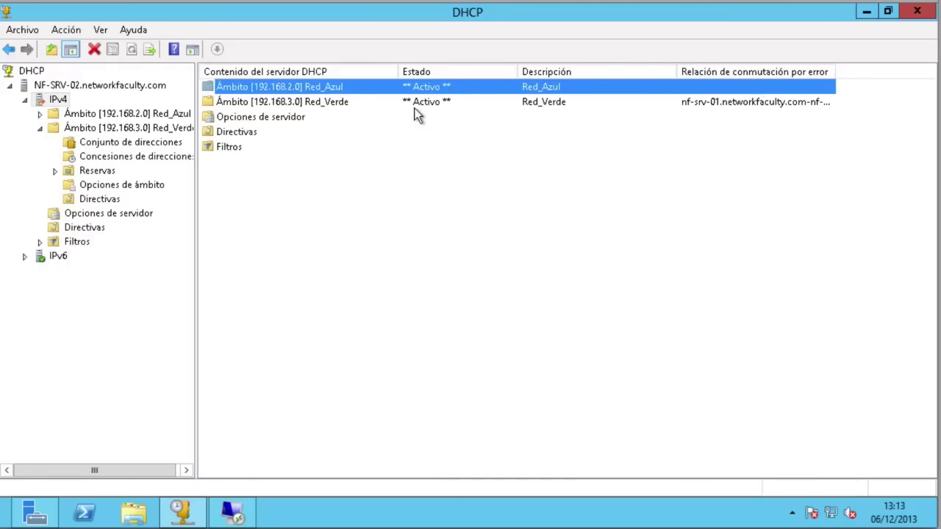
pyautogui.click(720, 107)
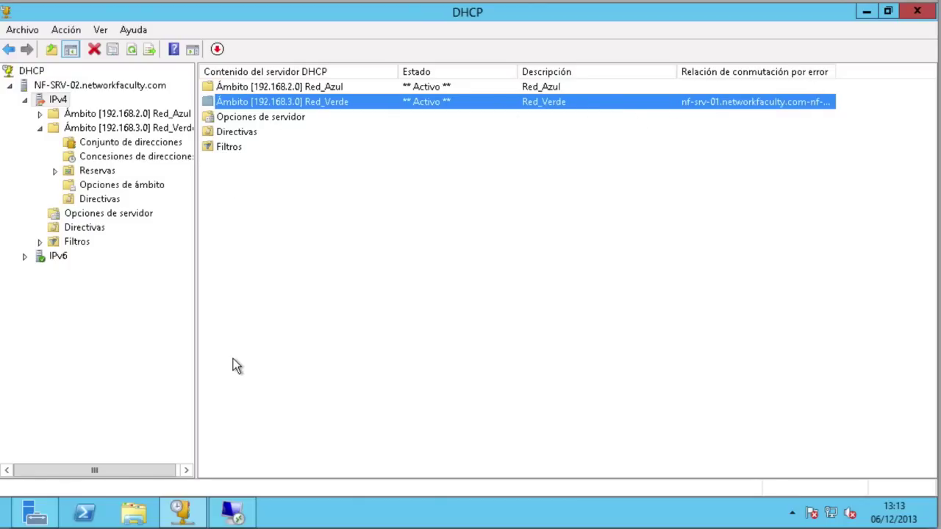
# Return to the NF-SRV-01 remote session and deconfigure failover for the Red_Verde scope, accepting the removal from the partner server.
pyautogui.click(231, 513)
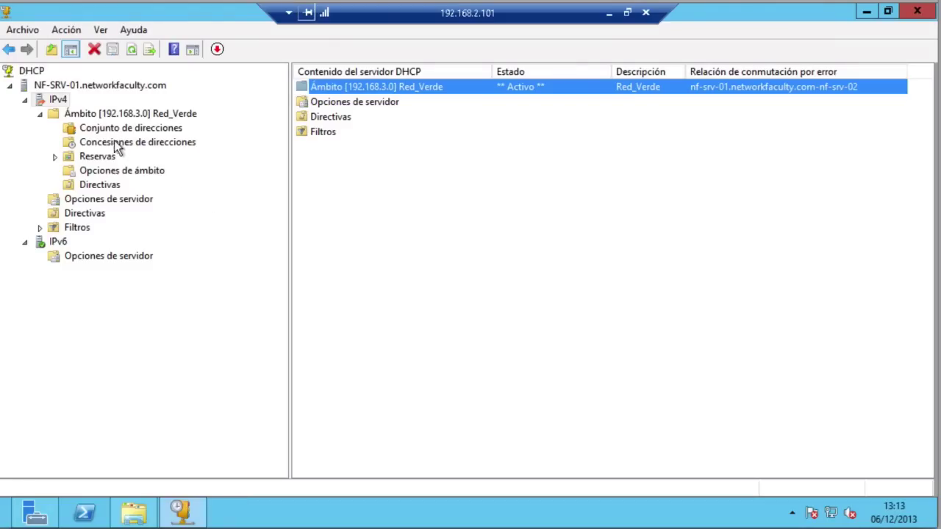
pyautogui.click(89, 116)
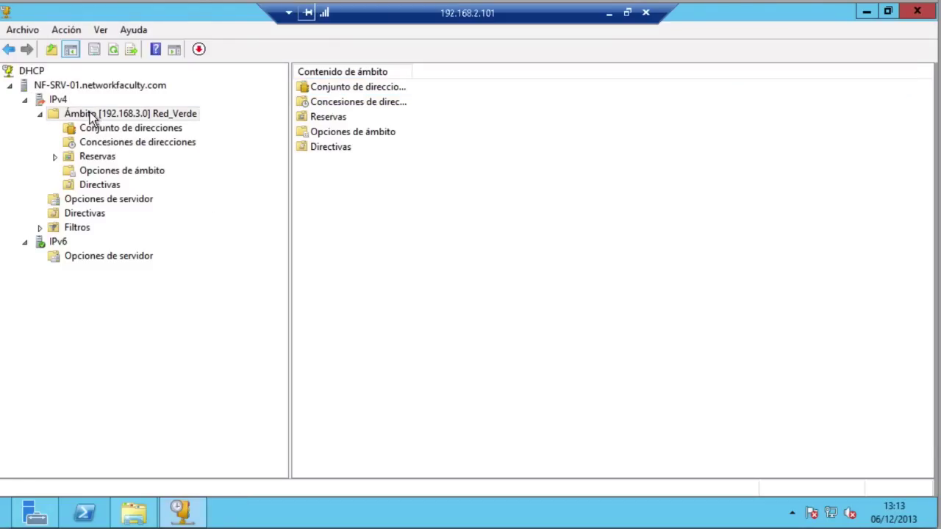
pyautogui.rightClick(89, 116)
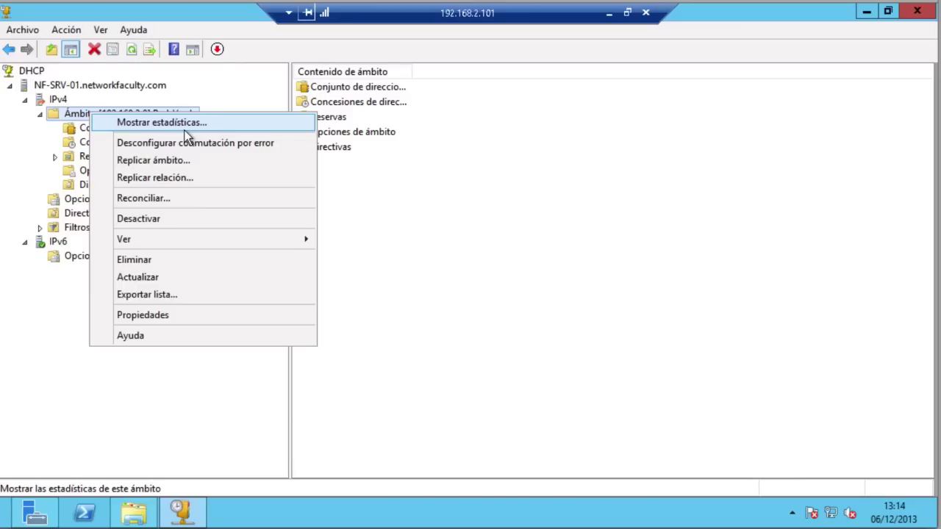
pyautogui.click(164, 145)
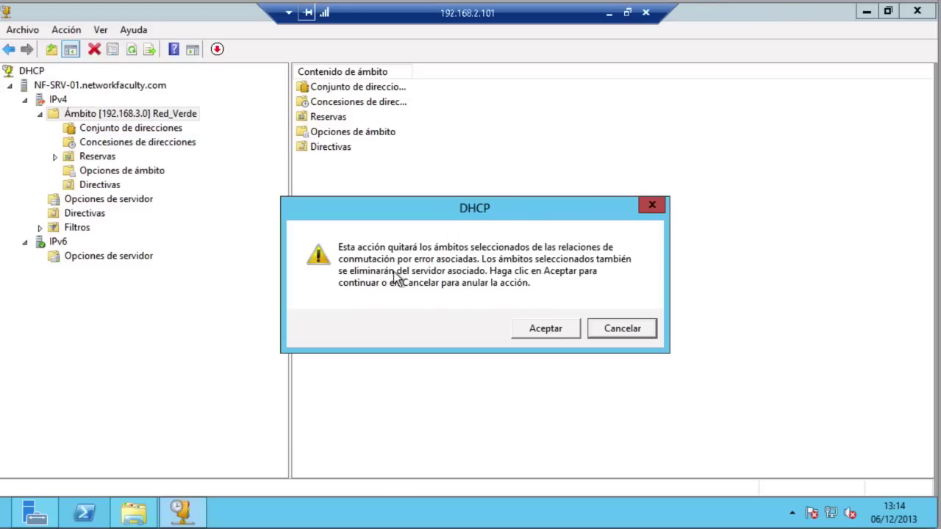
pyautogui.click(553, 334)
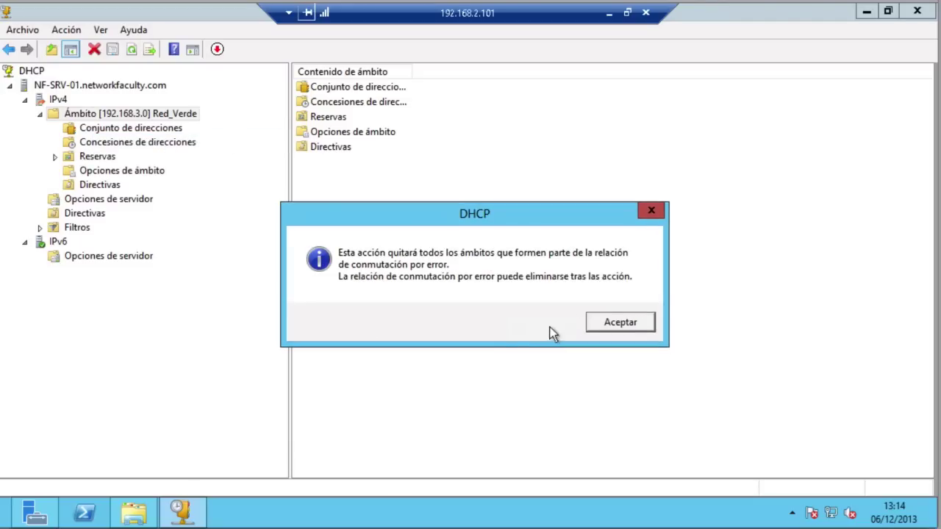
pyautogui.click(607, 321)
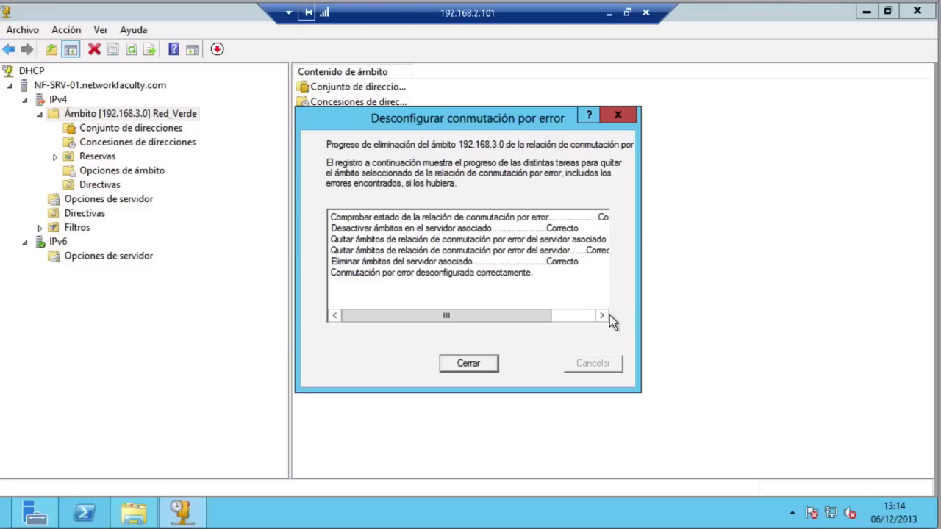
pyautogui.click(479, 361)
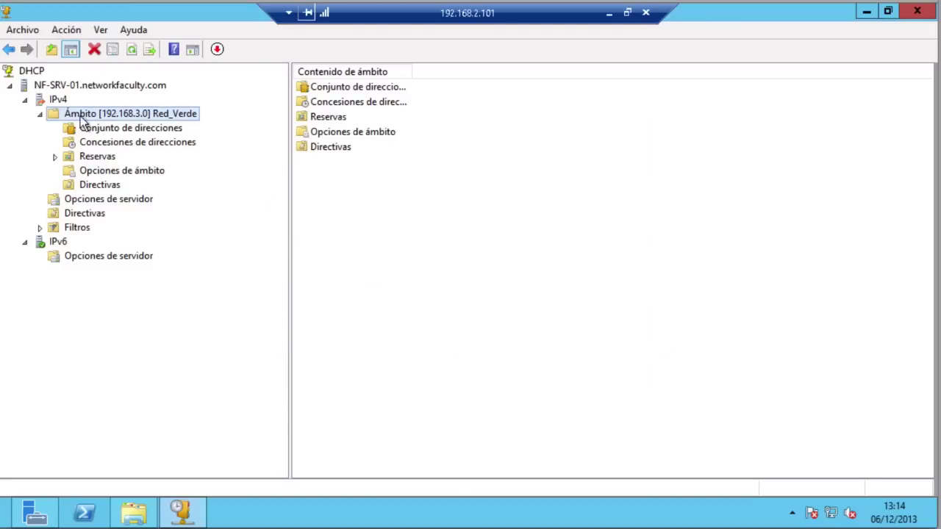
# Check the Red_Verde failover relationship in the IPv4 list on NF-SRV-01, and refresh the IPv4 scopes on NF-SRV-02.
pyautogui.click(58, 101)
pyautogui.click(761, 88)
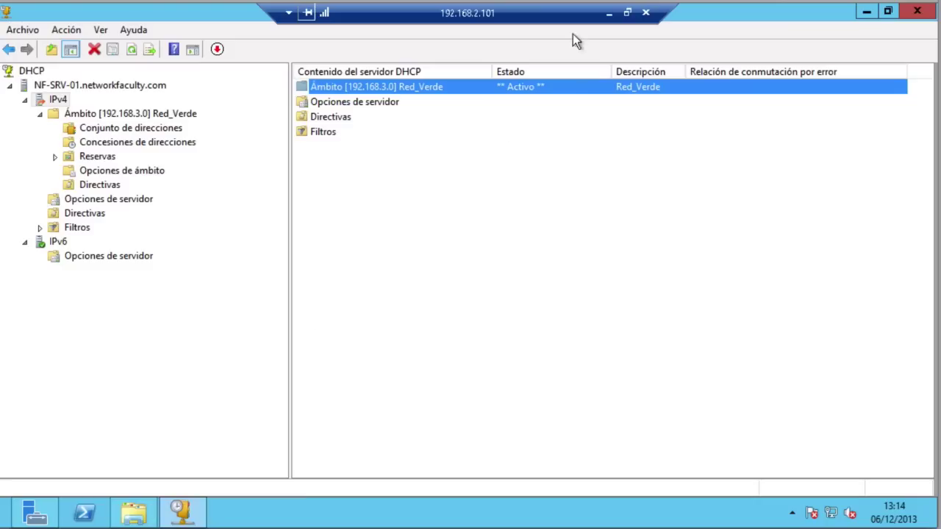
pyautogui.click(609, 13)
pyautogui.click(132, 51)
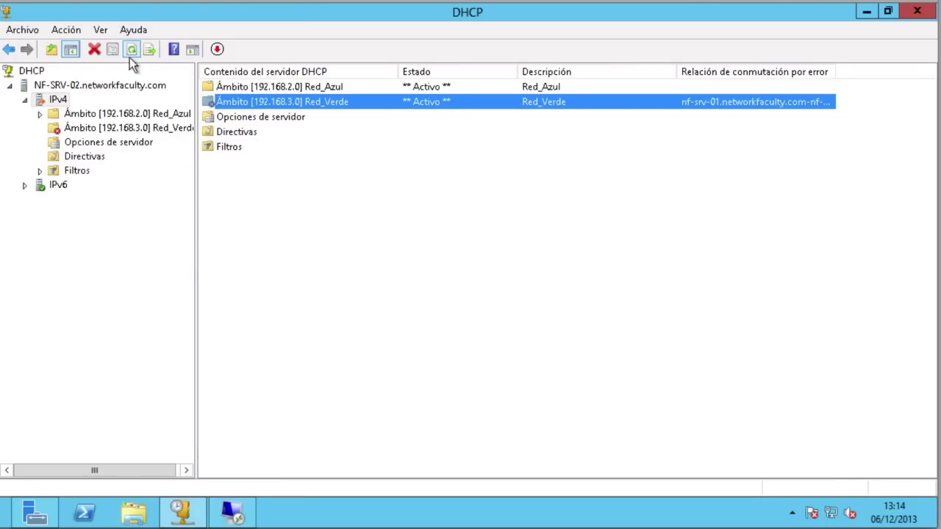
pyautogui.click(58, 100)
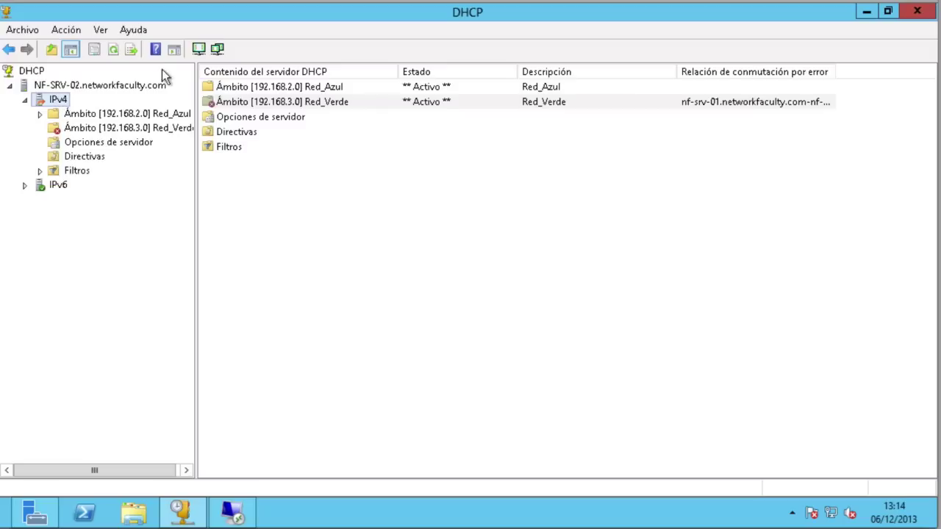
pyautogui.click(114, 50)
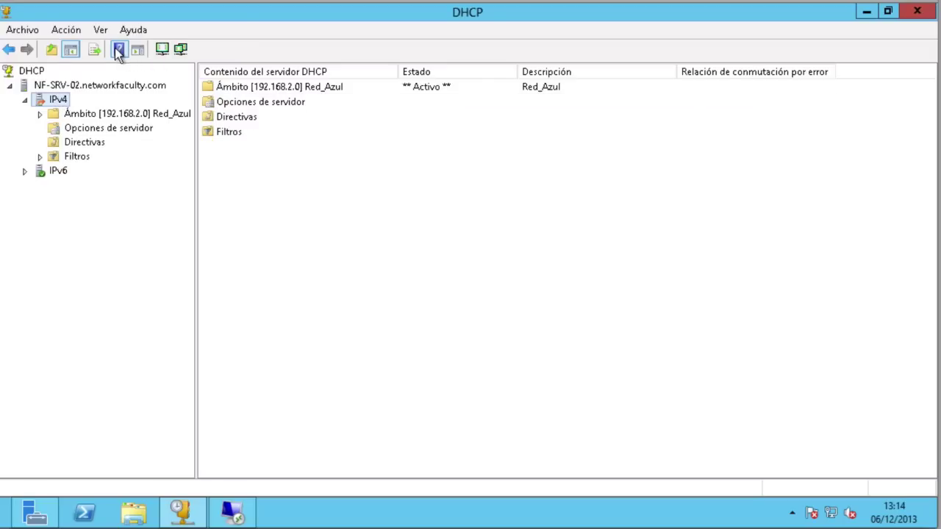